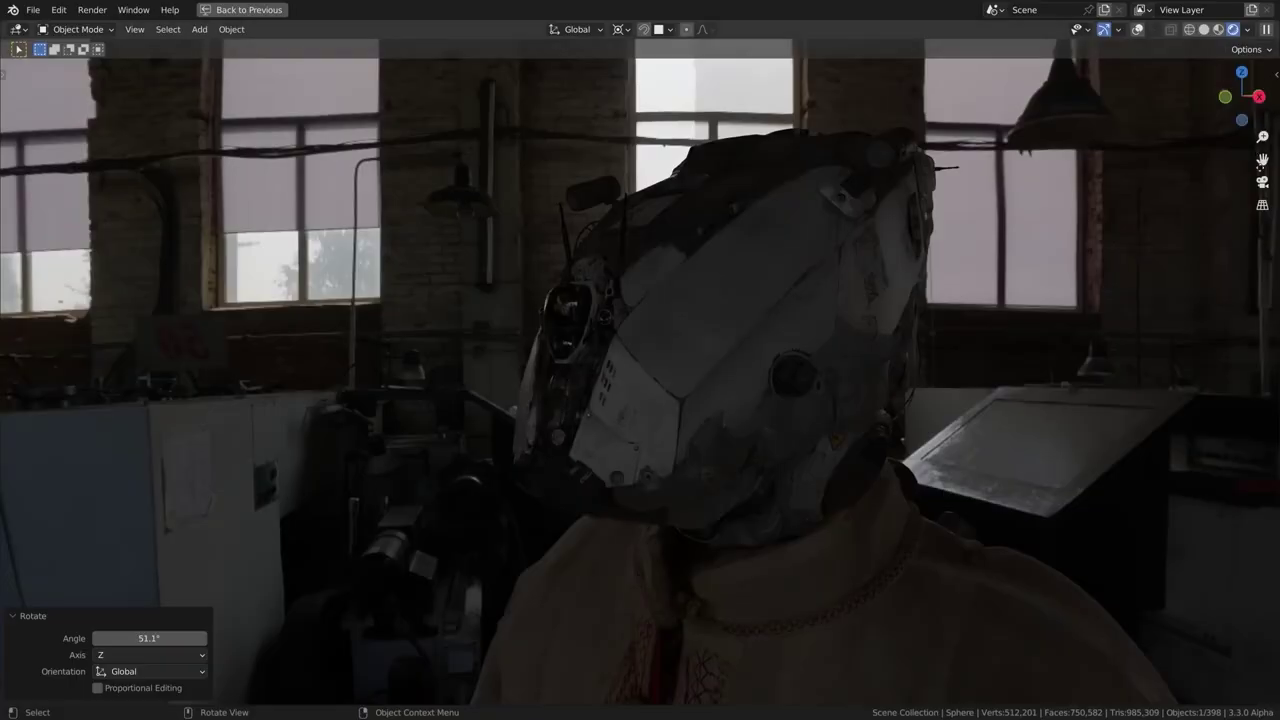
# - Rotate the helmet figure 51.1° about the Z axis
pyautogui.press('r')
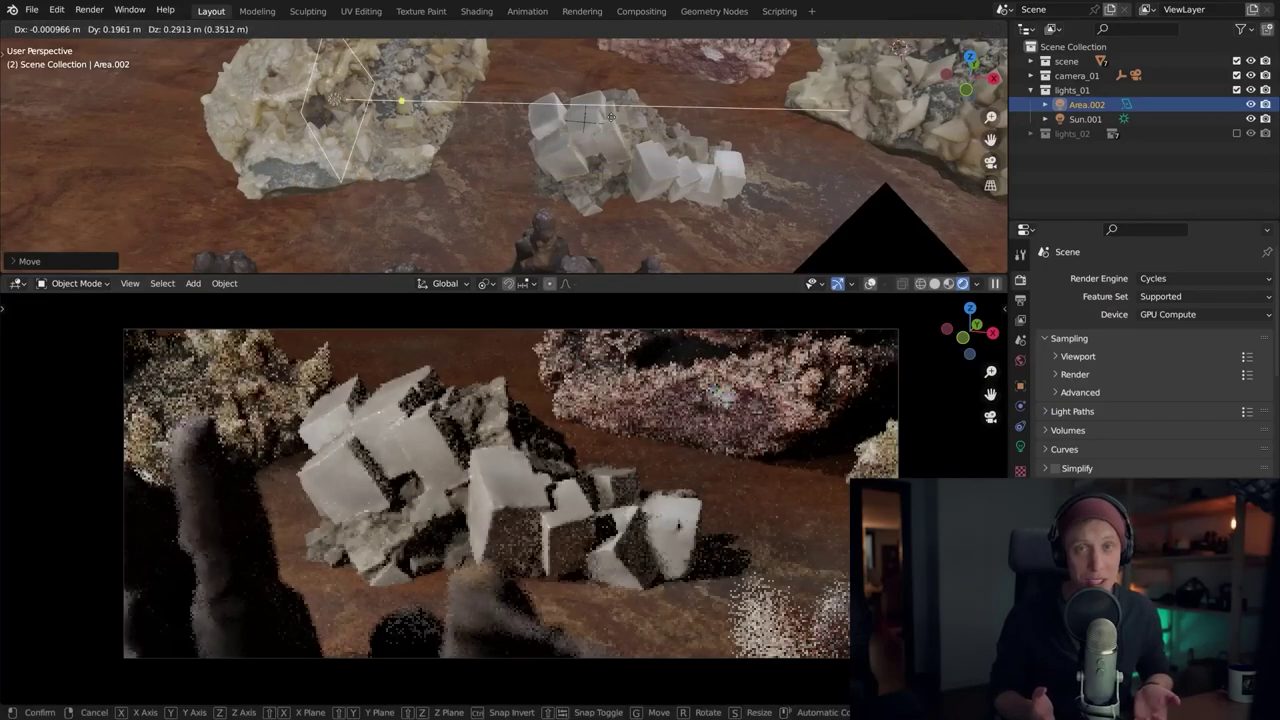
# - Move the area light Area.002 beside the right-hand rock
pyautogui.scroll(-5, 508, 234)
pyautogui.press('g')
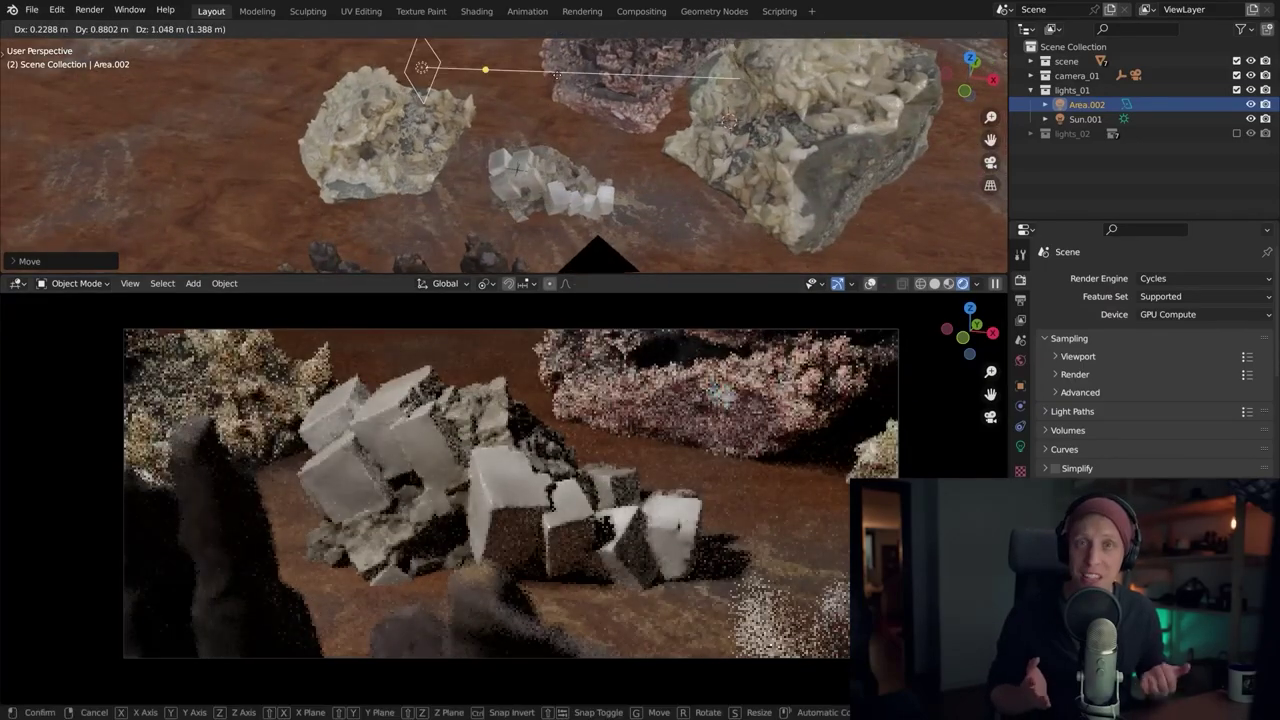
pyautogui.click(795, 163)
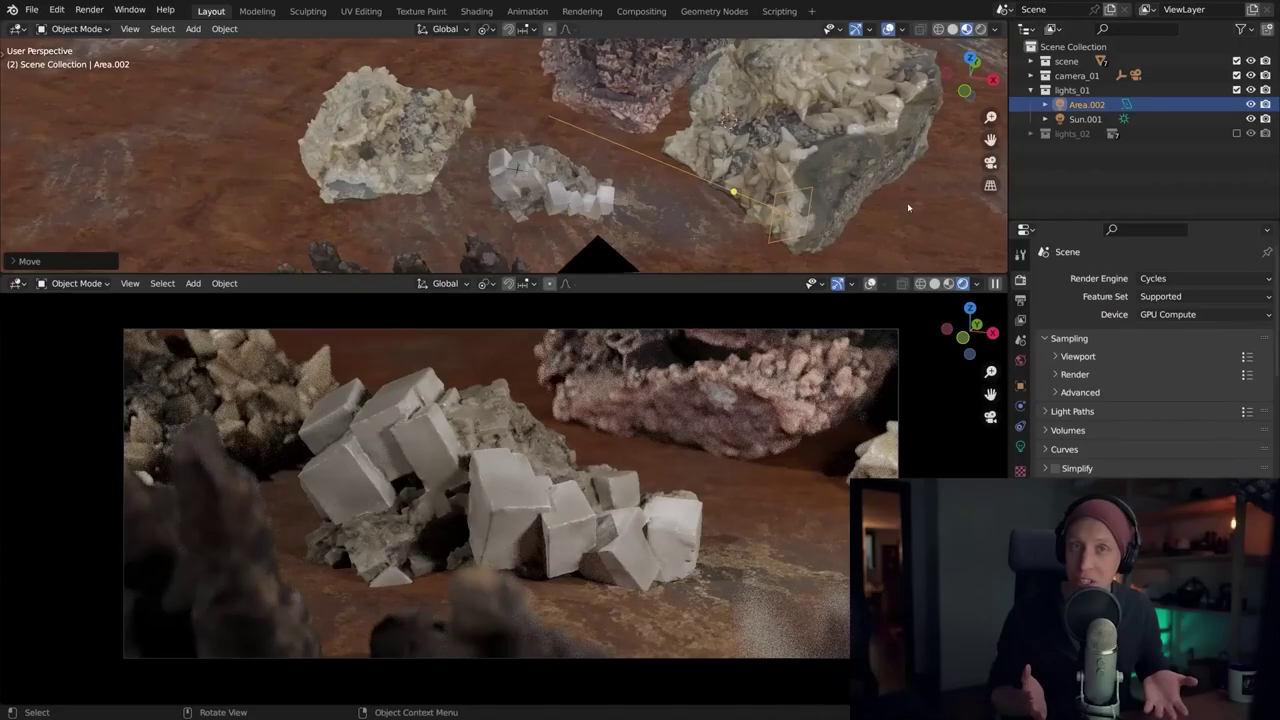
# - Rotate the sun lamp Sun.001 about the Z axis
pyautogui.click(1085, 119)
pyautogui.press('r')
pyautogui.click(697, 233)
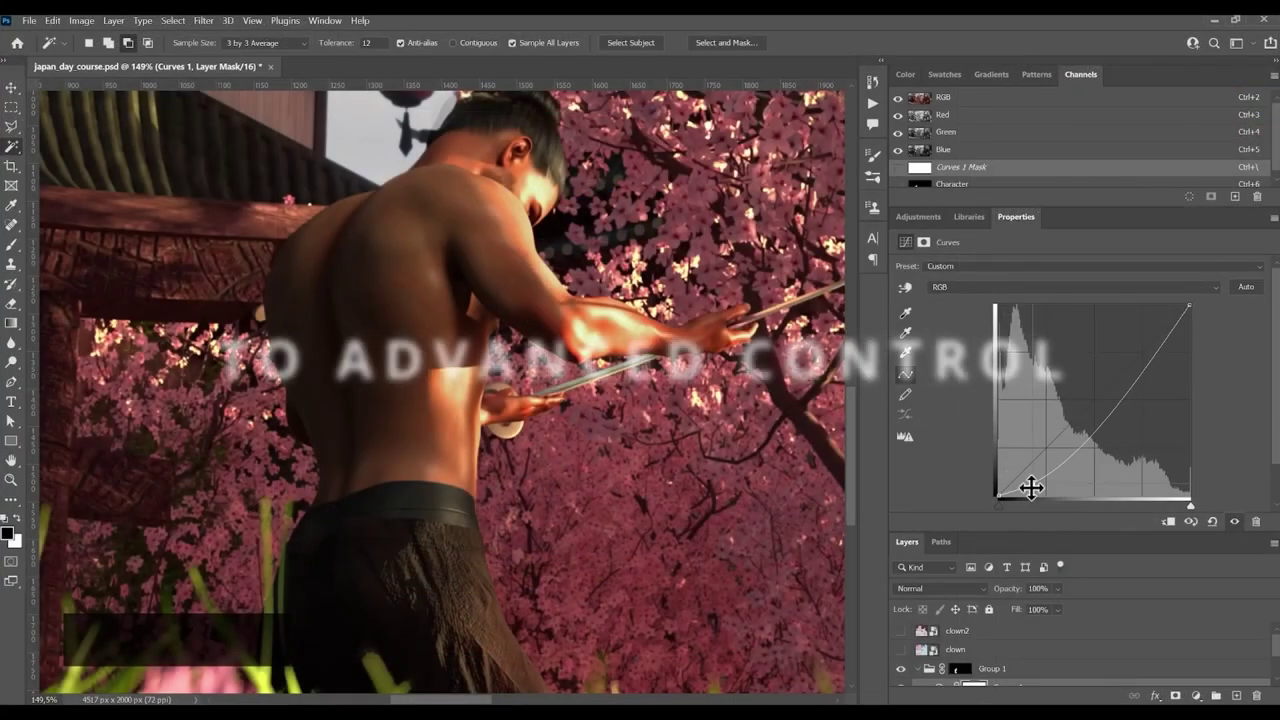
# - Lift two points on the Curves graph and give Emitter copy a 15,3-pixel Gaussian Blur
pyautogui.moveTo(1031, 487); pyautogui.dragTo(1034, 470)
pyautogui.moveTo(1143, 334)
pyautogui.mouseDown()
pyautogui.moveTo(1063, 443)
pyautogui.moveTo(1106, 391)
pyautogui.moveTo(1121, 343)
pyautogui.mouseUp()
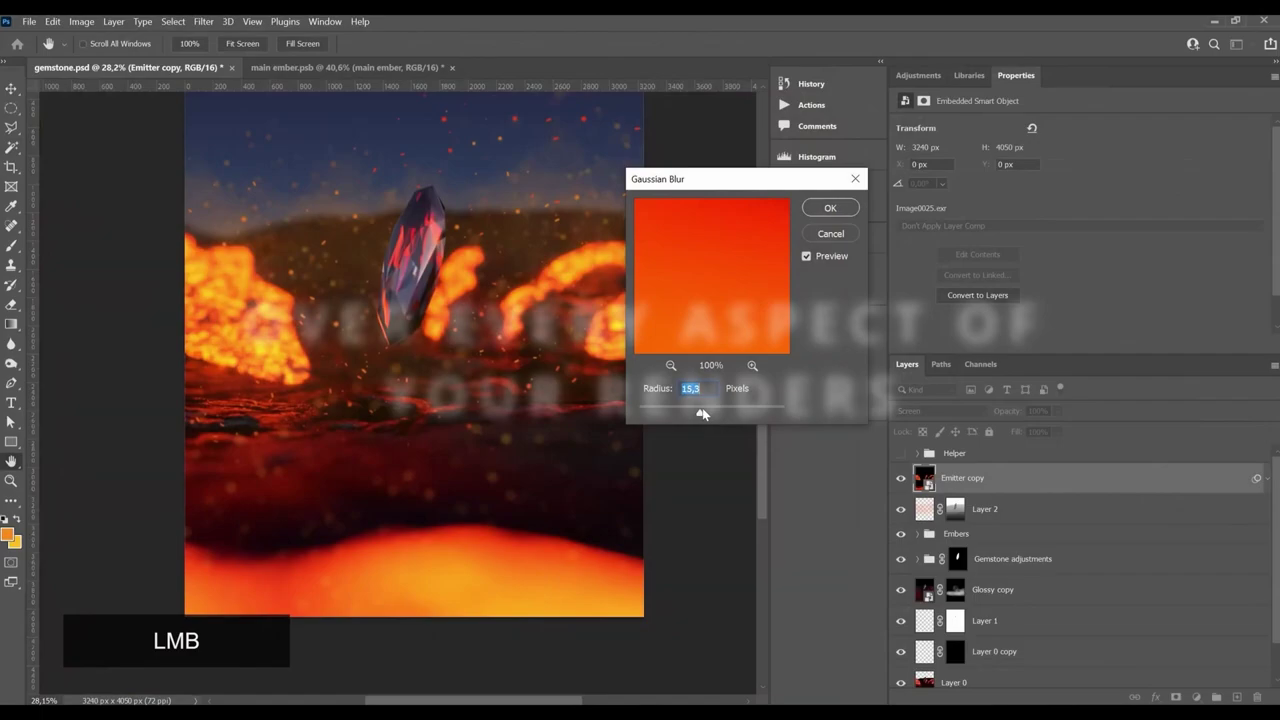
pyautogui.press('Return')
pyautogui.doubleClick(976, 529)
pyautogui.press('Return')
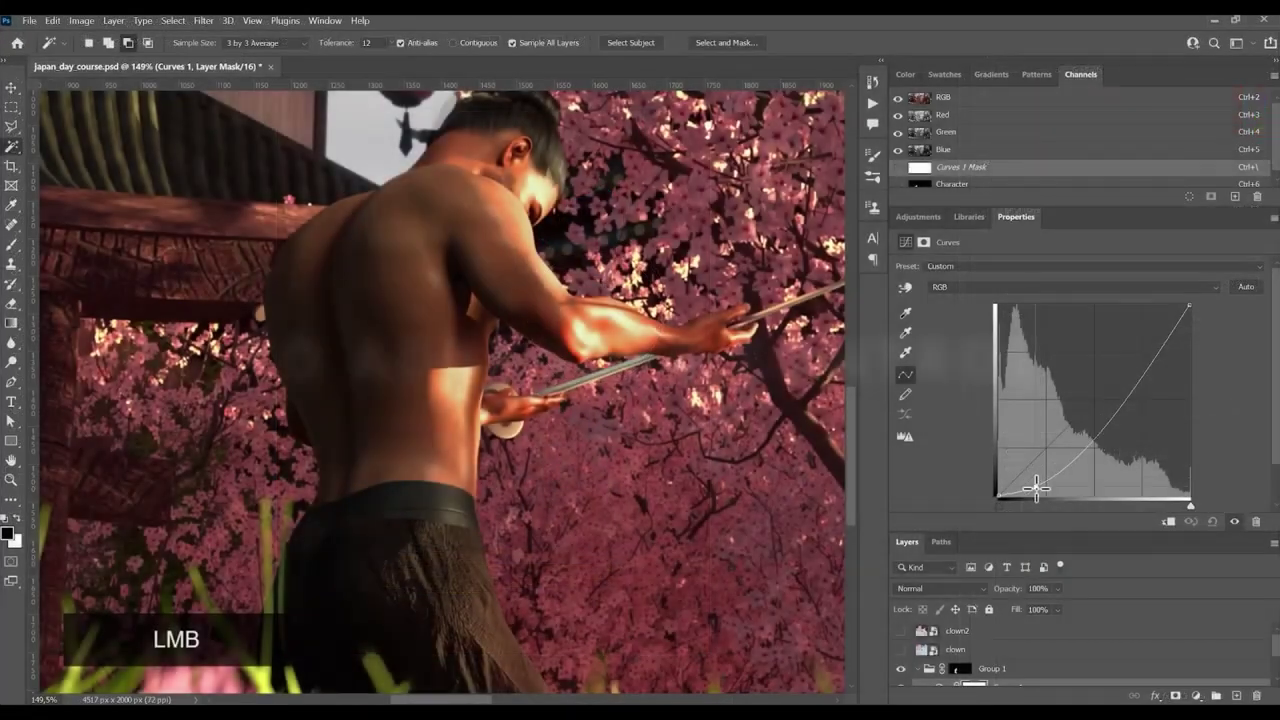
# - Drag a point on Curves 1's RGB curve to brighten the cherry-blossom scene
pyautogui.moveTo(1031, 487); pyautogui.dragTo(1121, 343)
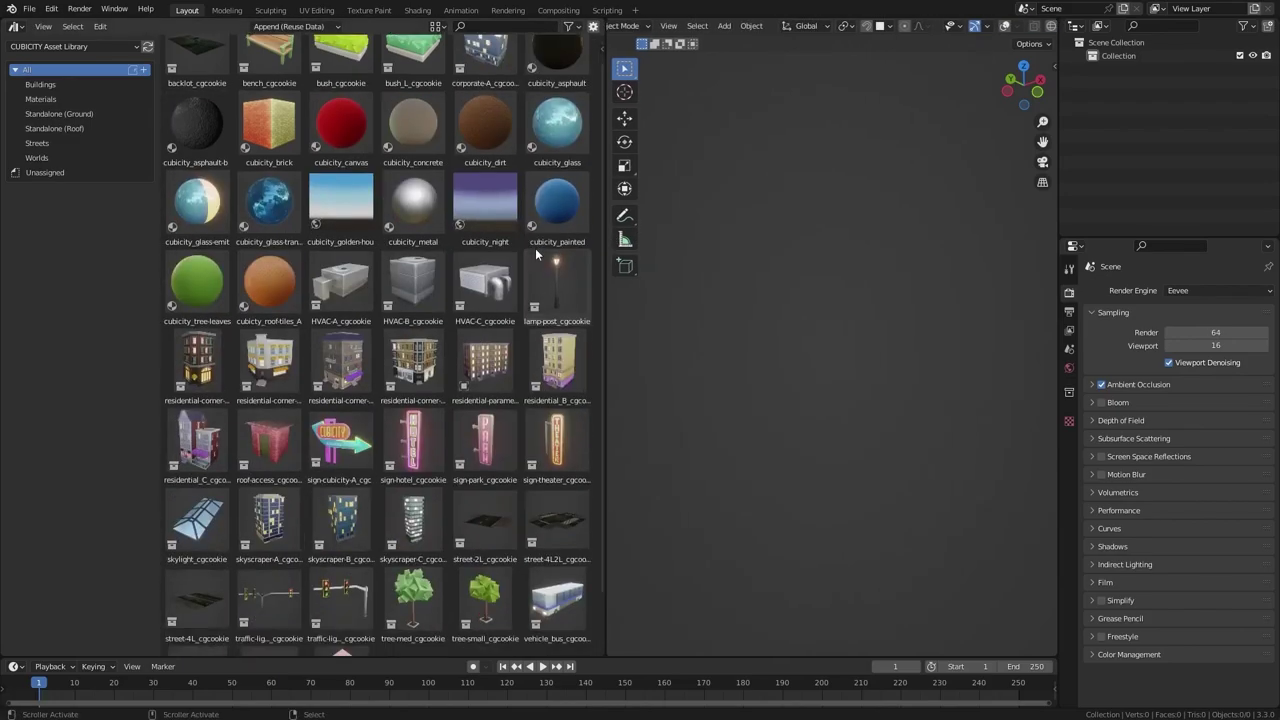
# - Place the street-4L2L crossing with residential-corner-A and residential-corner-D buildings on its corners
pyautogui.moveTo(586, 464); pyautogui.dragTo(845, 474)
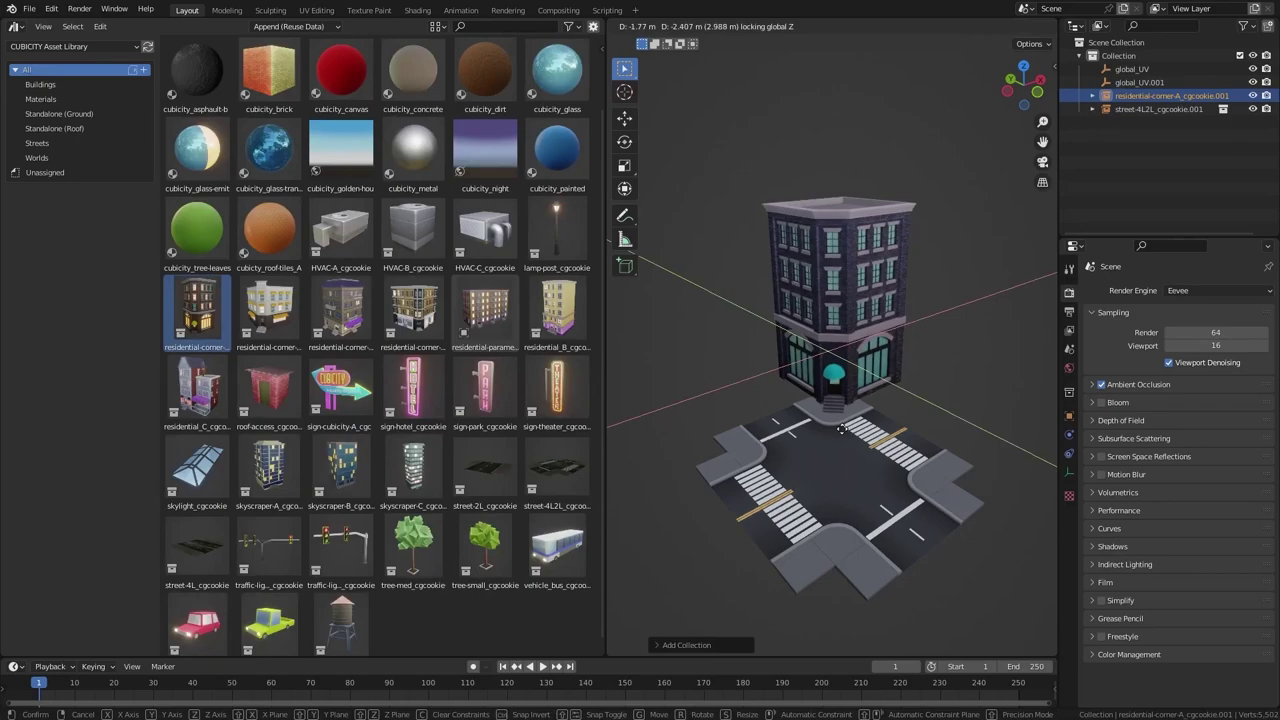
pyautogui.click(842, 428)
pyautogui.moveTo(485, 312); pyautogui.dragTo(740, 400)
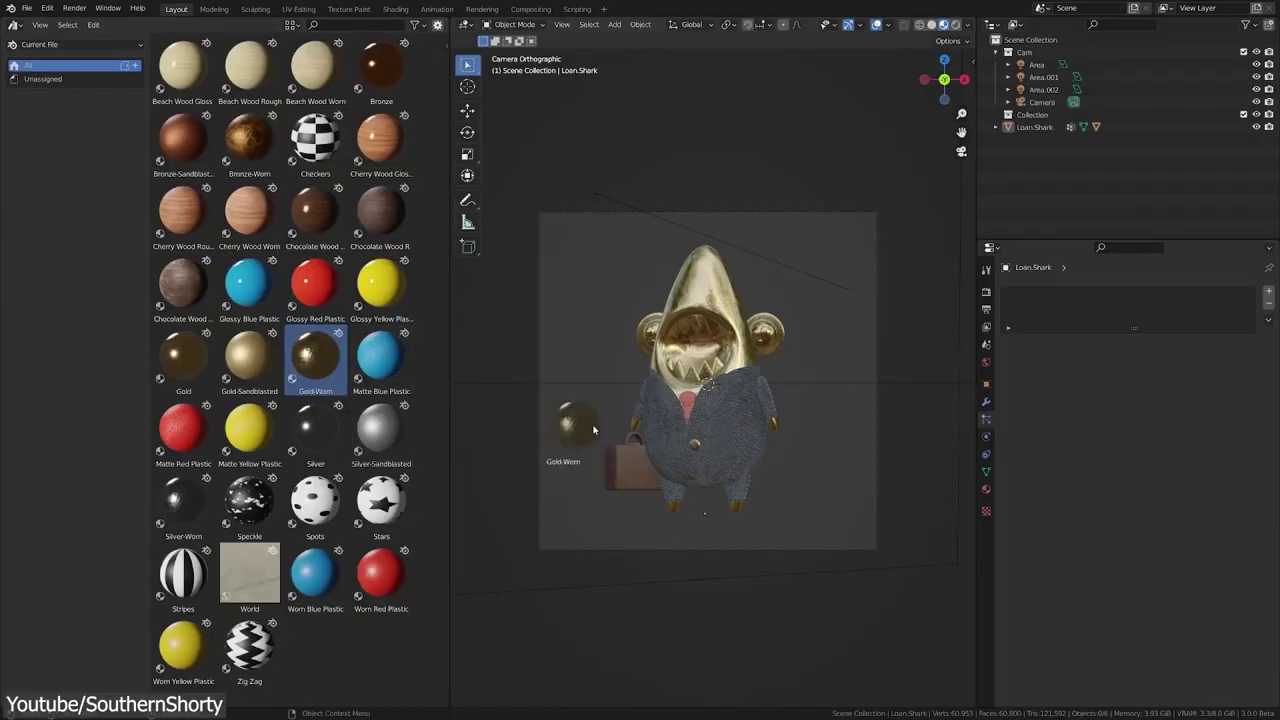
pyautogui.moveTo(585, 425); pyautogui.dragTo(643, 472)
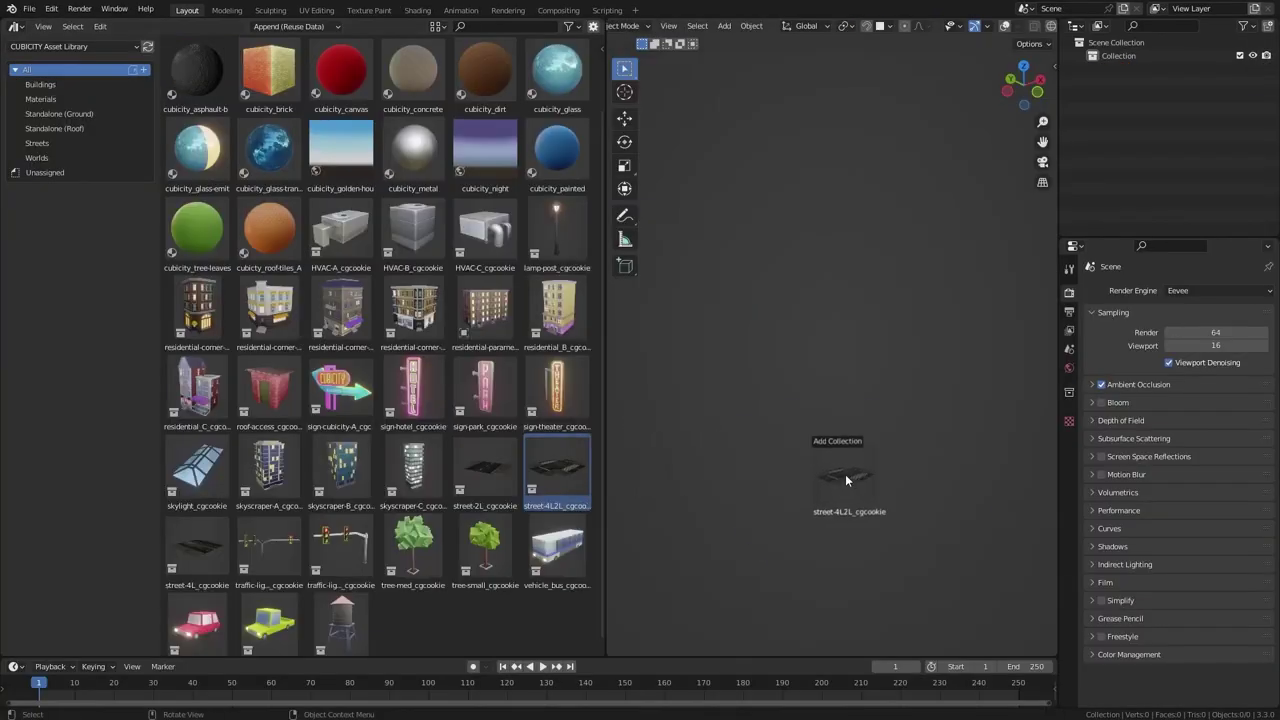
pyautogui.moveTo(197, 310); pyautogui.dragTo(795, 420)
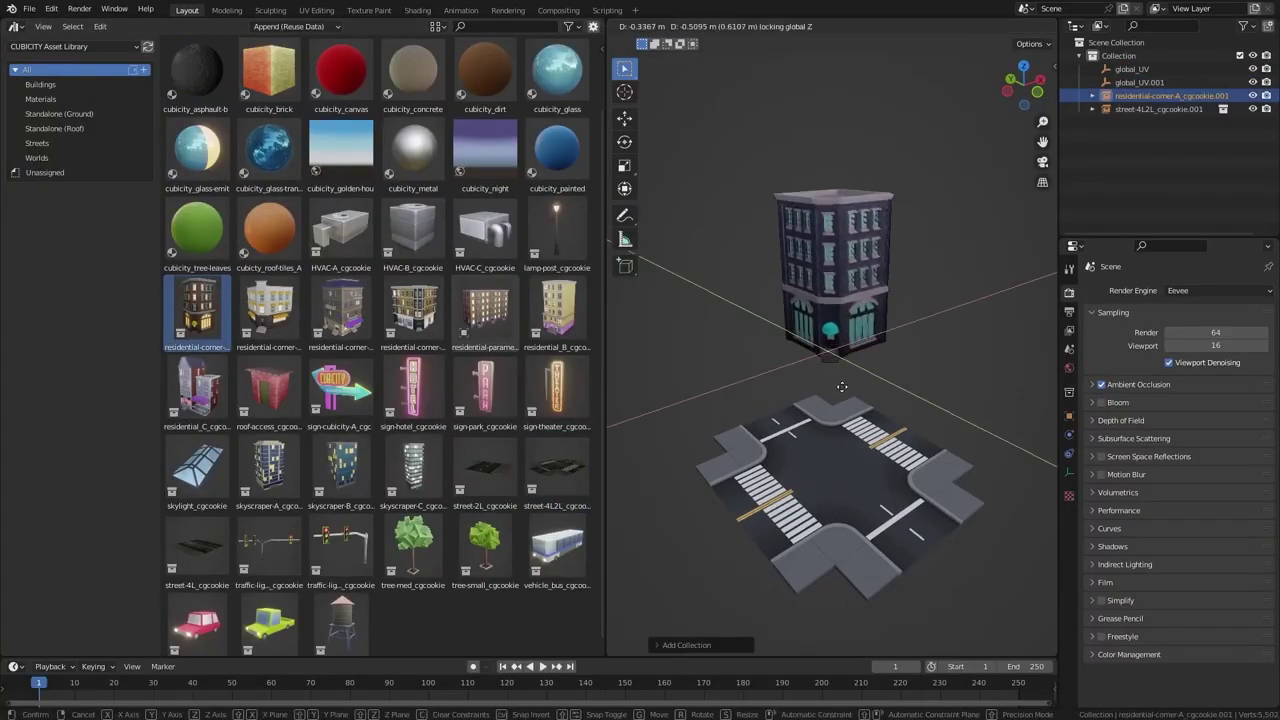
pyautogui.moveTo(413, 310); pyautogui.dragTo(622, 458)
# - Add a single traffic light, turn it to face the road, and slide it along Y
pyautogui.moveTo(788, 423); pyautogui.dragTo(790, 425)
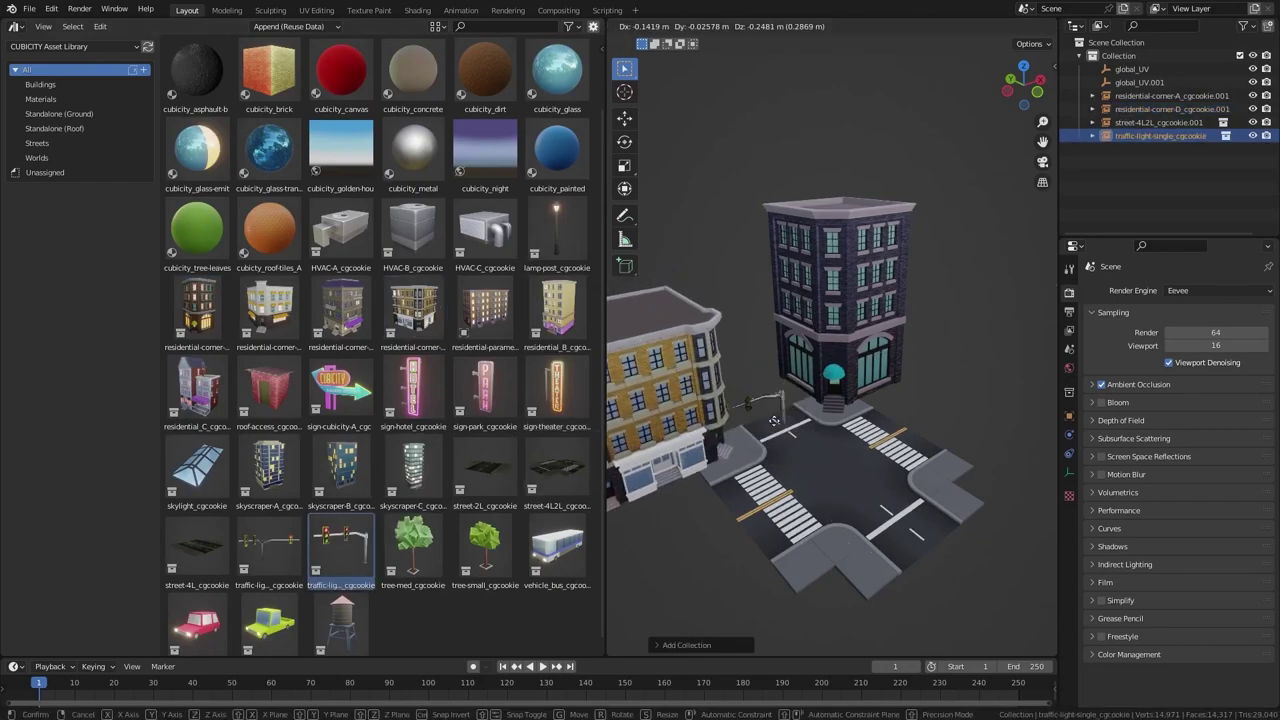
pyautogui.press('r')
pyautogui.press('Return')
pyautogui.press('g')
pyautogui.press('y')
pyautogui.click(915, 493)
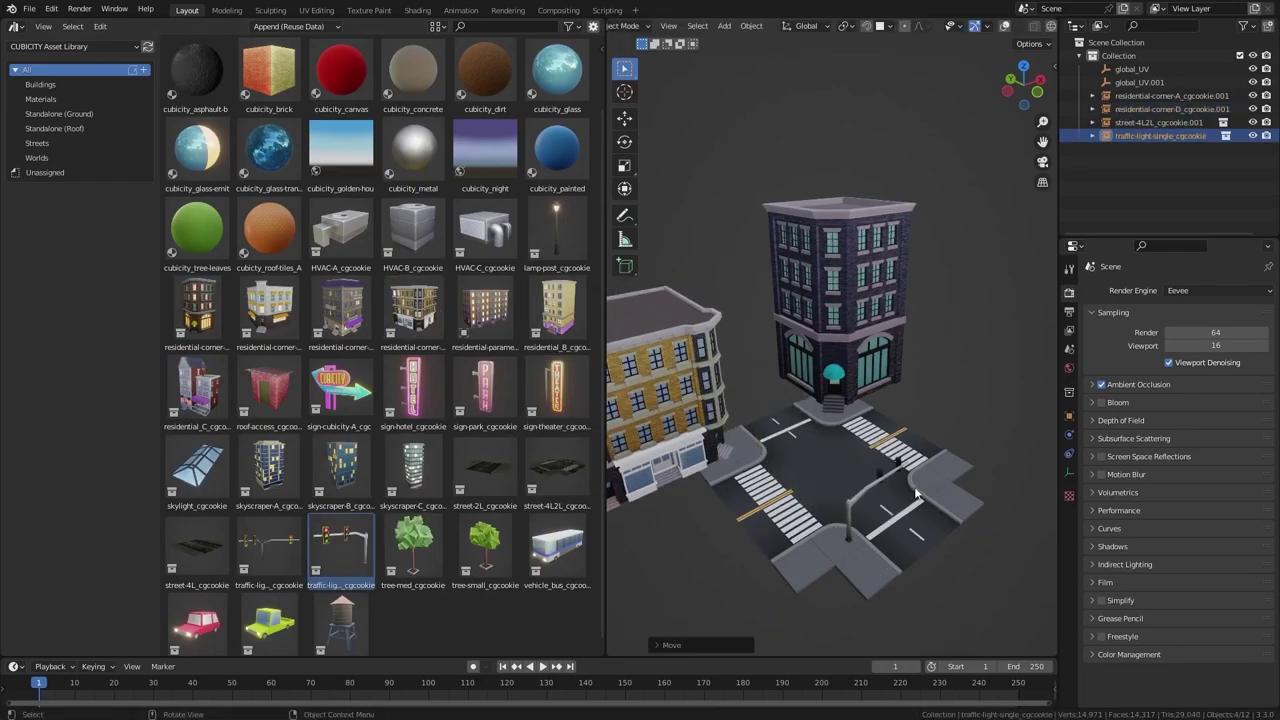
# - Drop the bus and the pickup truck onto the street
pyautogui.moveTo(557, 545); pyautogui.dragTo(840, 445)
pyautogui.scroll(-1, 280, 590)
pyautogui.moveTo(268, 610); pyautogui.dragTo(812, 503)
pyautogui.click(806, 511)
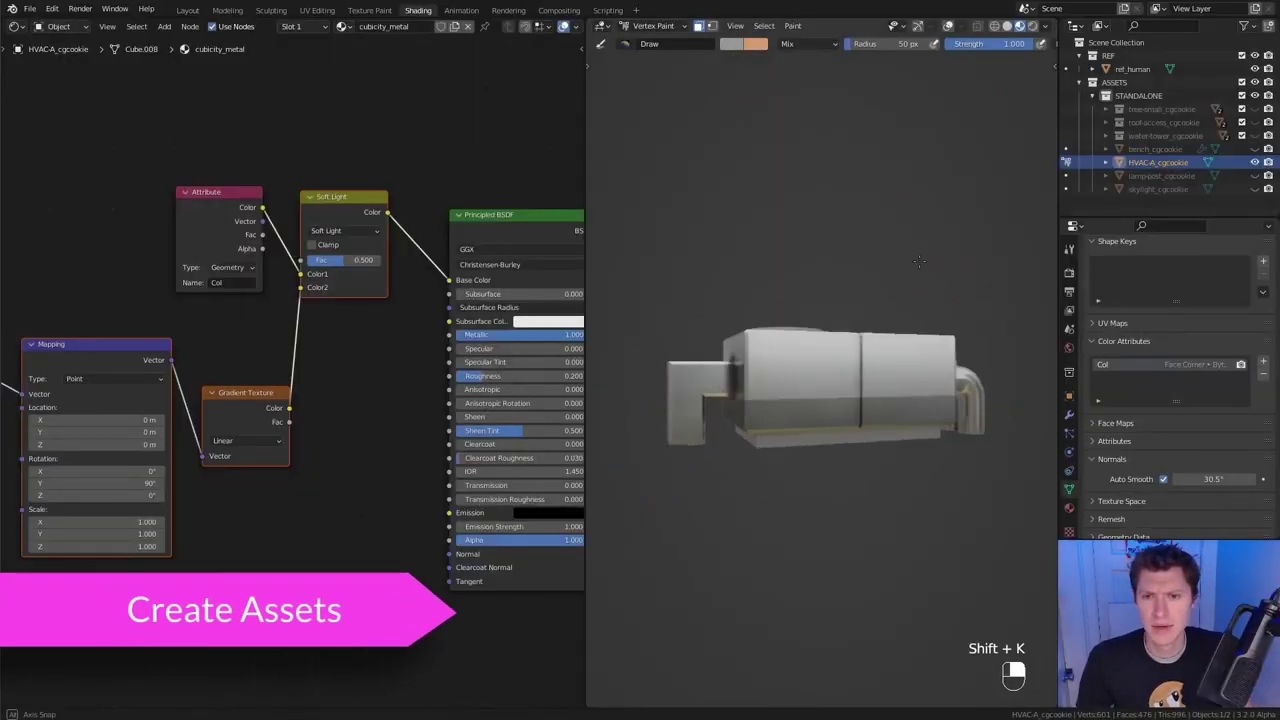
# - Filter the asset library to building assets and enlarge the thumbnails
pyautogui.moveTo(918, 262); pyautogui.dragTo(1000, 262, button='middle')
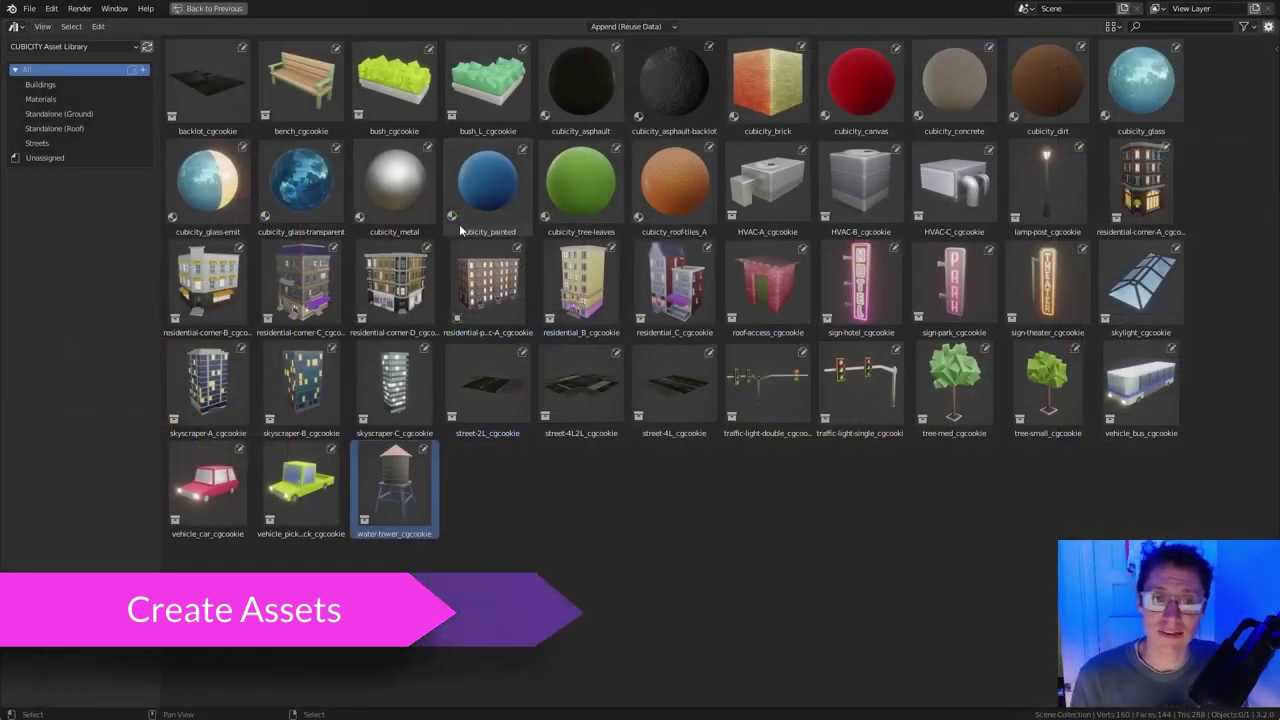
pyautogui.click(80, 87)
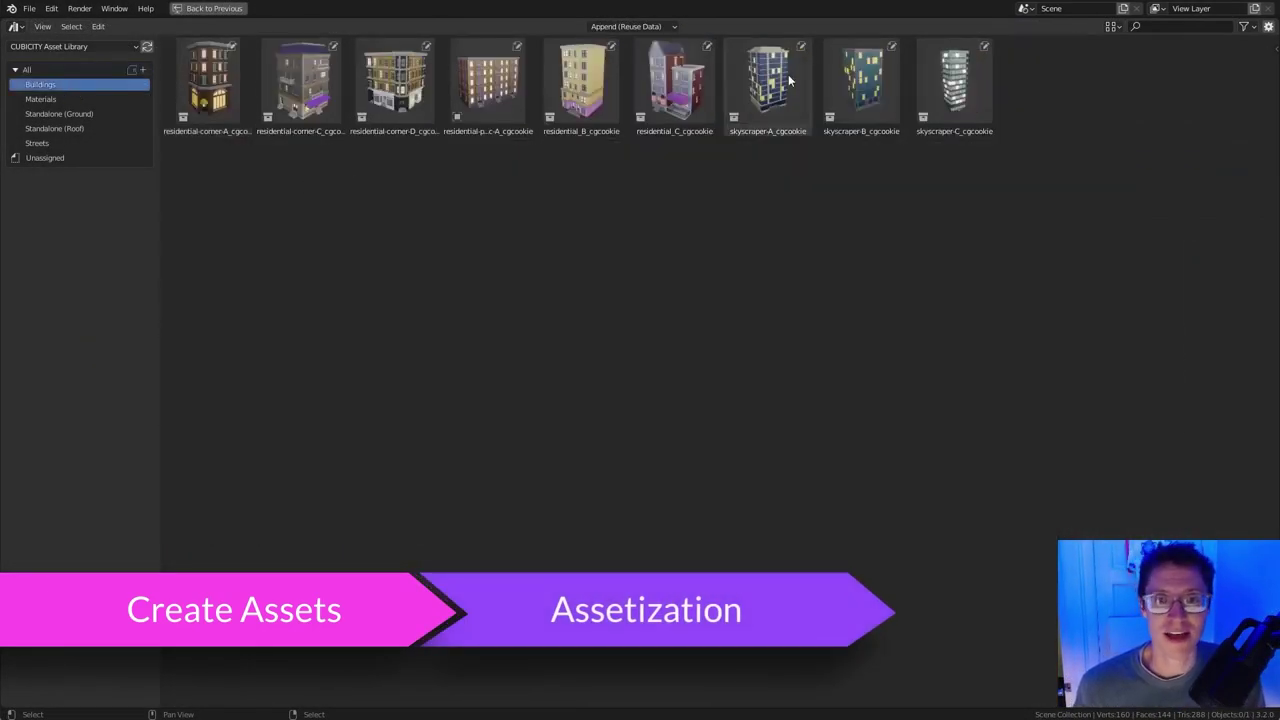
pyautogui.click(1140, 52)
pyautogui.click(1111, 127)
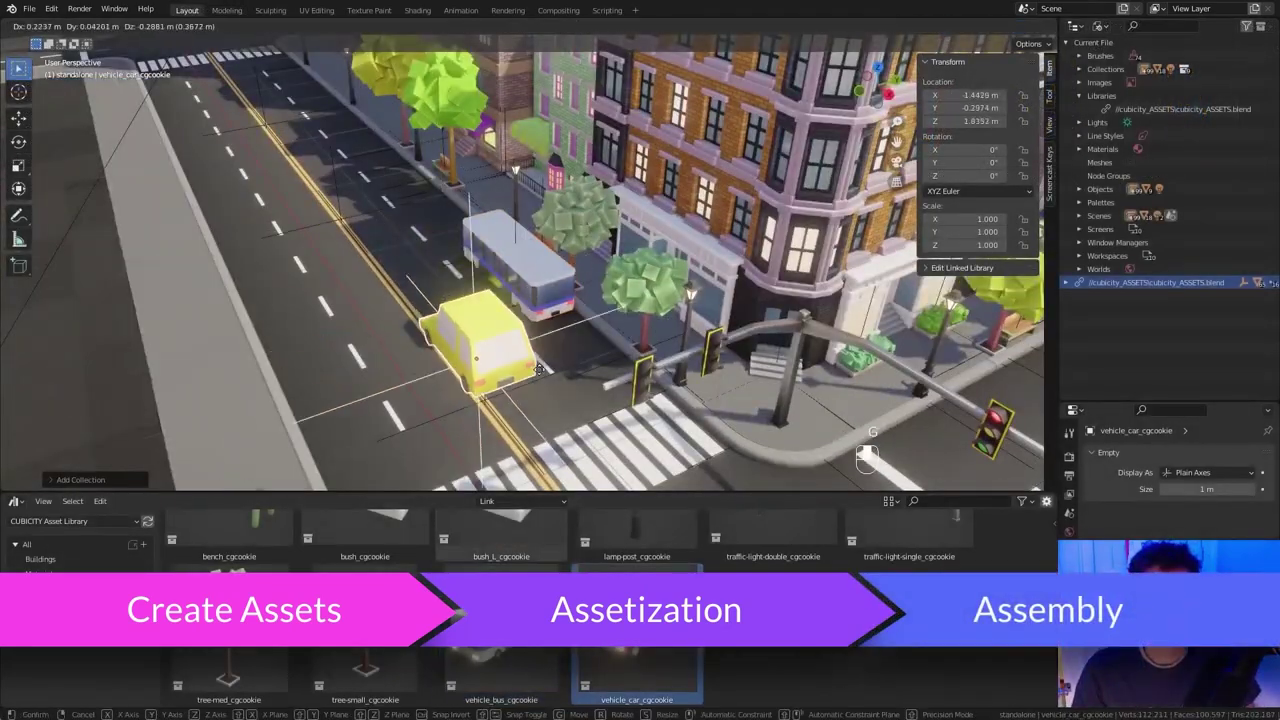
# - Place the car on the street and drop a Shift+D duplicate at a new spot
pyautogui.click(539, 370)
pyautogui.hotkey('shift', 'd')
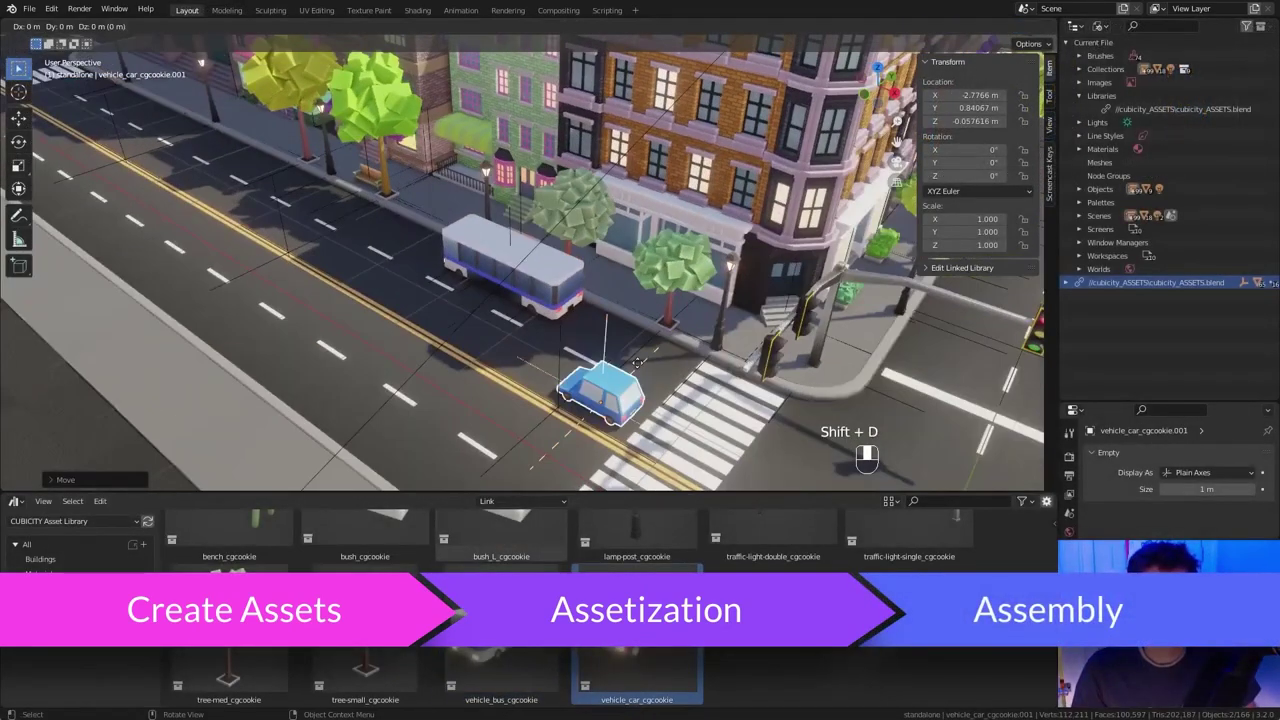
pyautogui.click(343, 243)
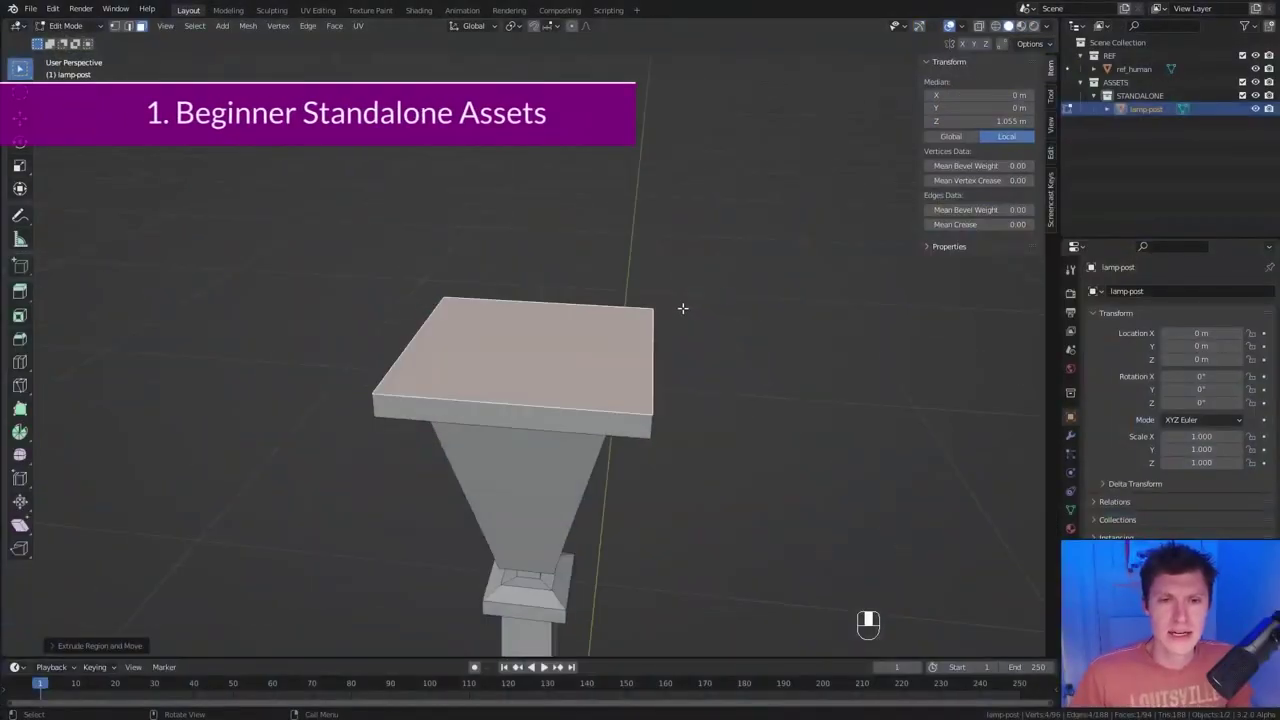
pyautogui.press('i')
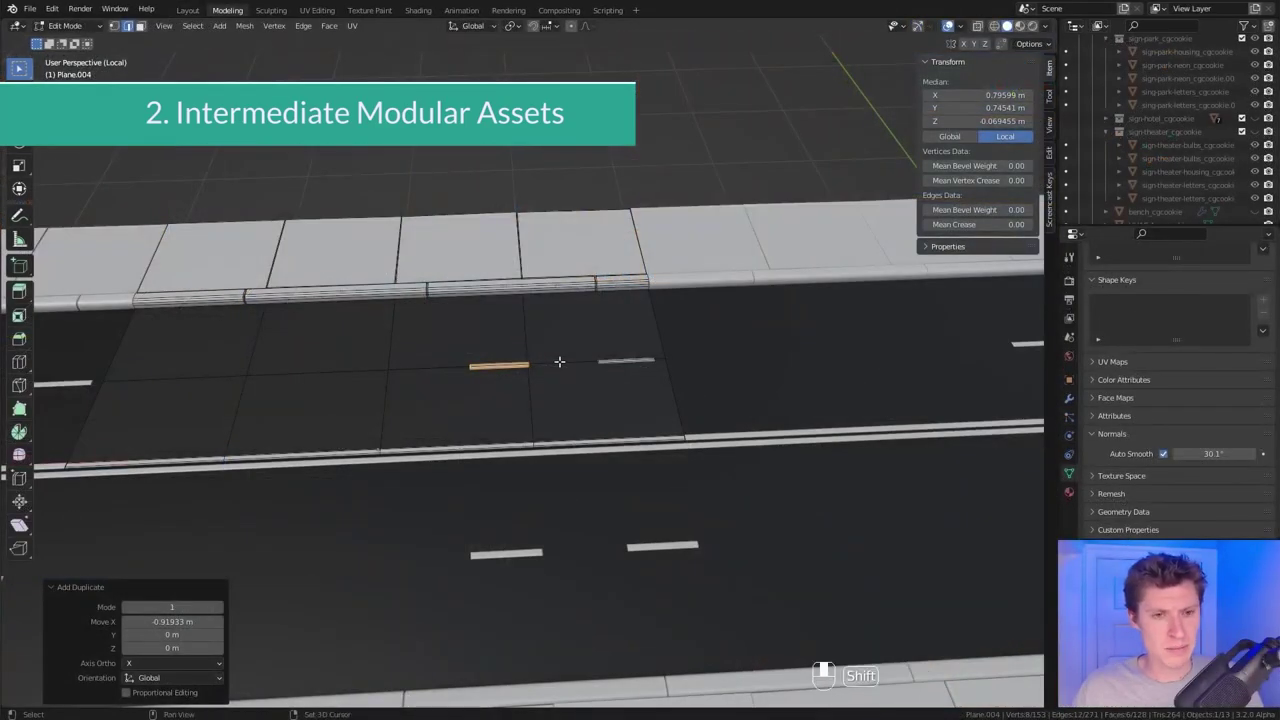
# - Set the asphalt Overlay node's blend mode to Mix and orbit to check the crosswalk
pyautogui.scroll(-3, 547, 361)
pyautogui.scroll(3, 514, 363)
pyautogui.rightClick(534, 366)
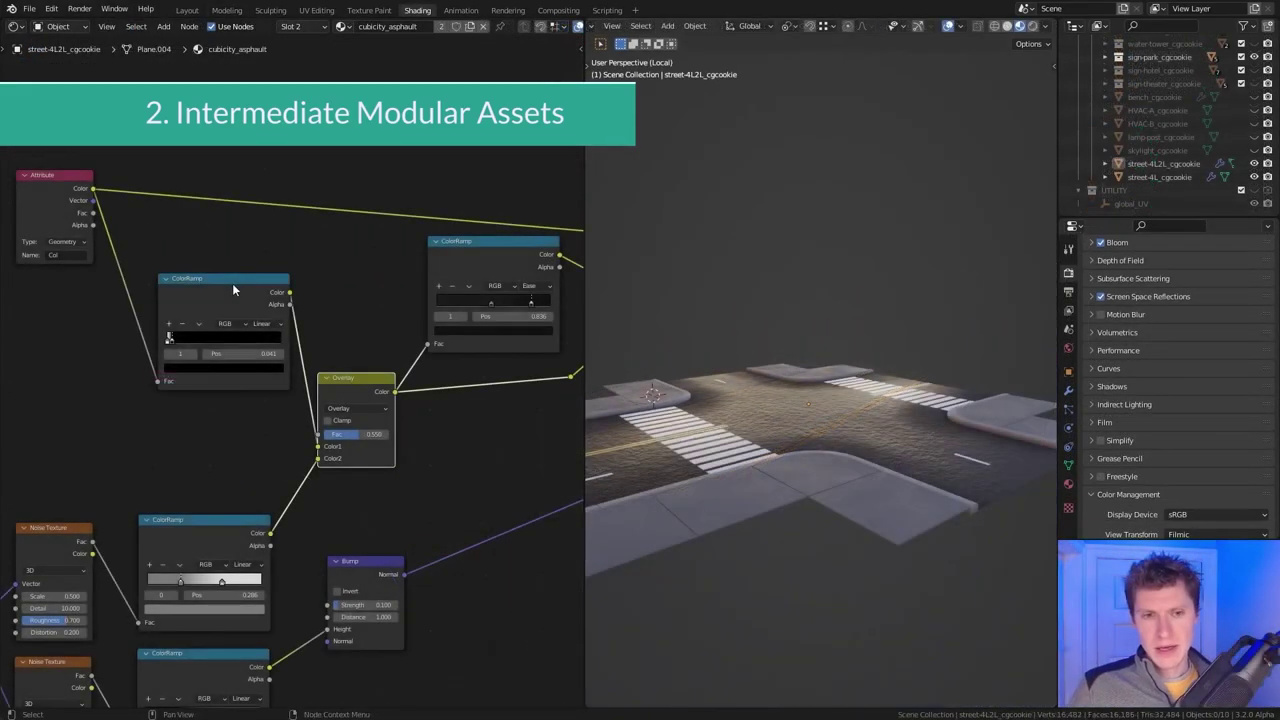
pyautogui.scroll(1, 290, 370)
pyautogui.click(375, 417)
pyautogui.click(372, 404)
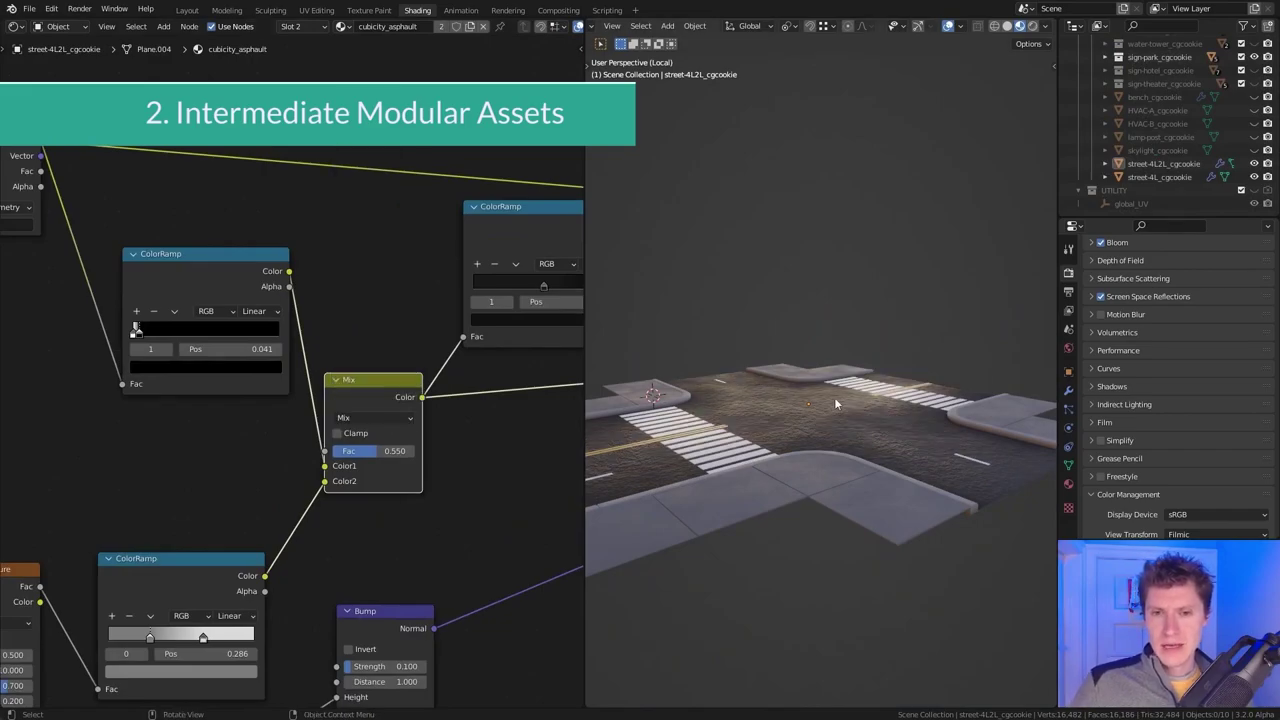
pyautogui.keyDown('shift'); pyautogui.moveTo(838, 339); pyautogui.dragTo(488, 415, button='middle'); pyautogui.keyUp('shift')
pyautogui.moveTo(790, 408); pyautogui.dragTo(828, 412, button='middle')
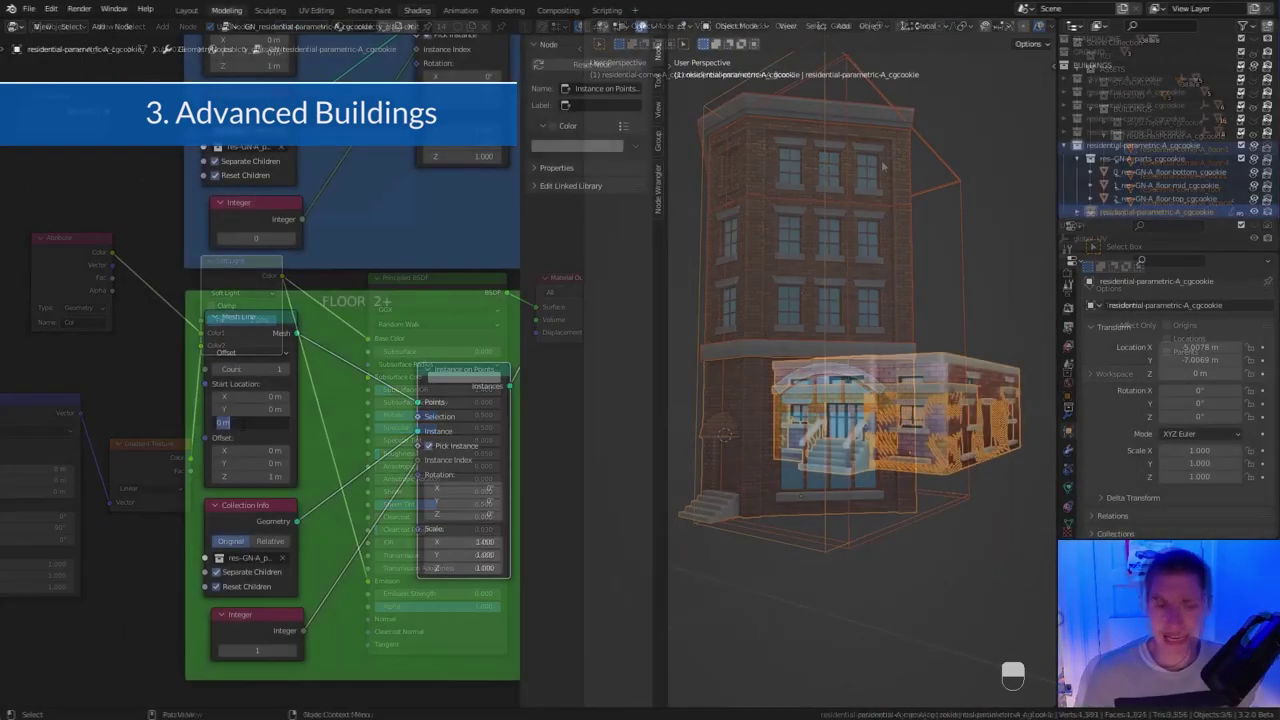
# - Set the floor Count to 3 and link the reroute to the Mix node's Color2
pyautogui.click(286, 369)
pyautogui.click(286, 369)
pyautogui.click(286, 369)
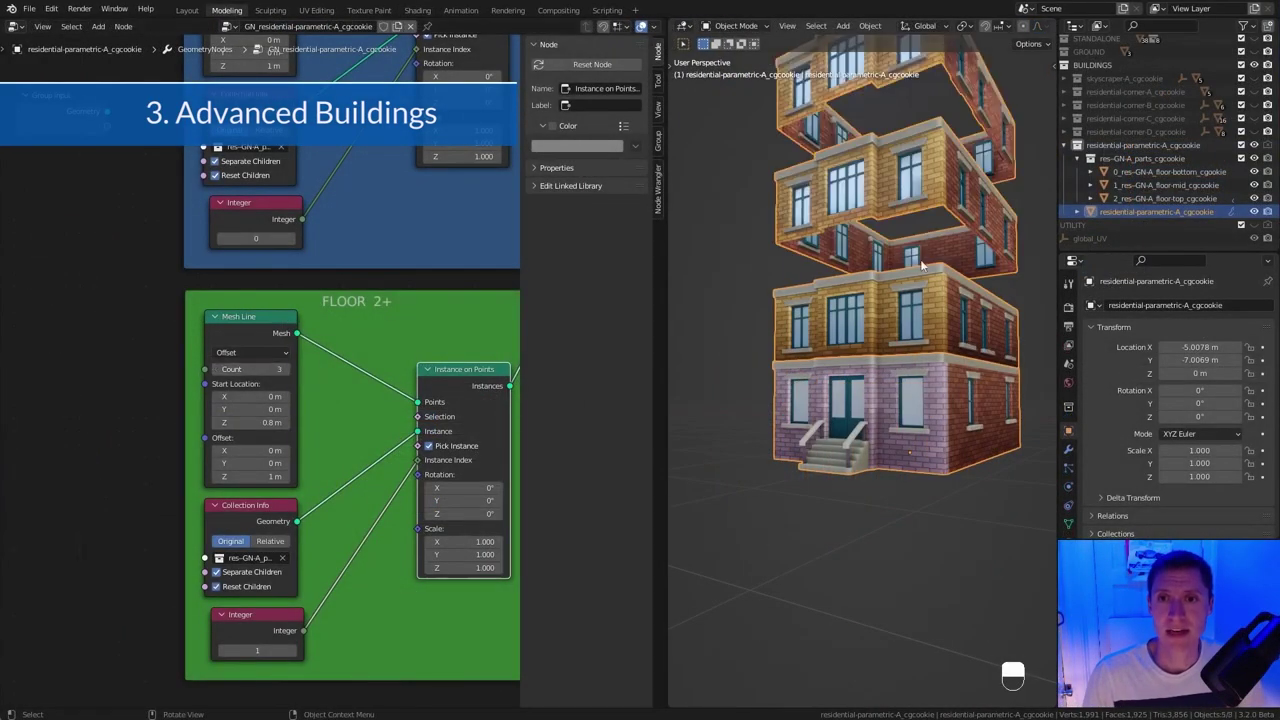
pyautogui.moveTo(925, 262); pyautogui.dragTo(898, 385, button='middle')
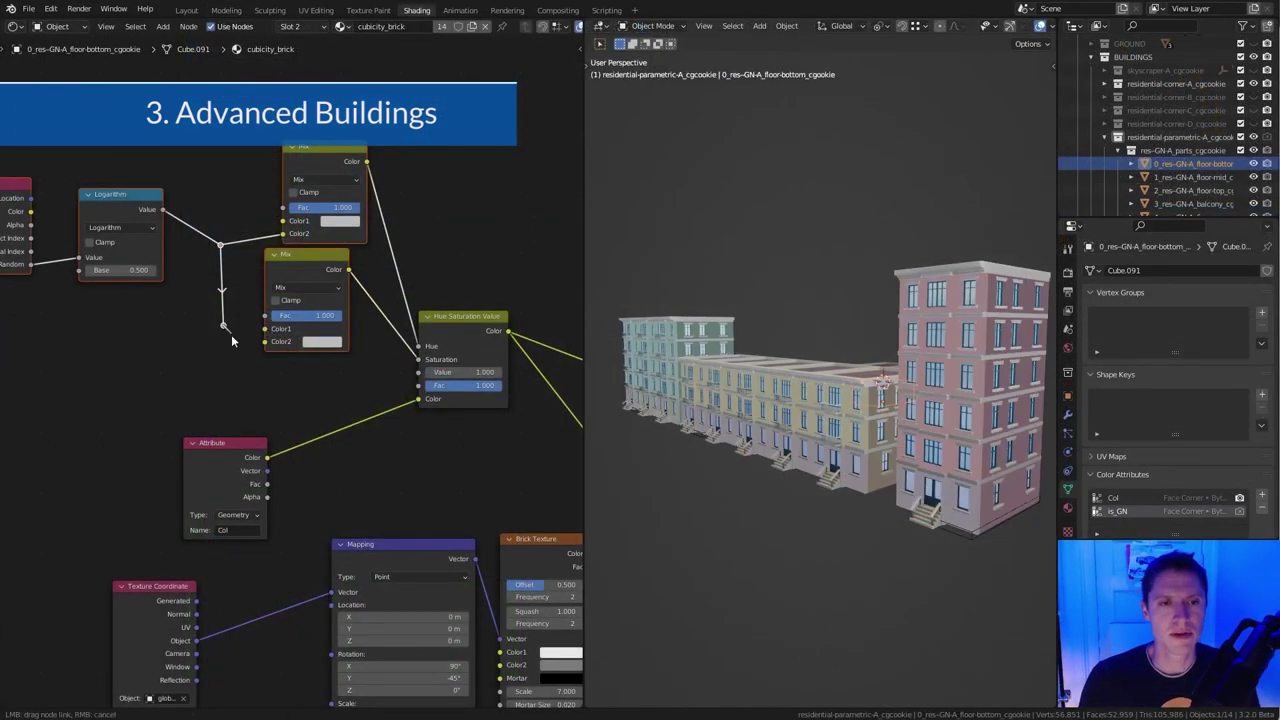
pyautogui.moveTo(231, 341); pyautogui.dragTo(231, 350)
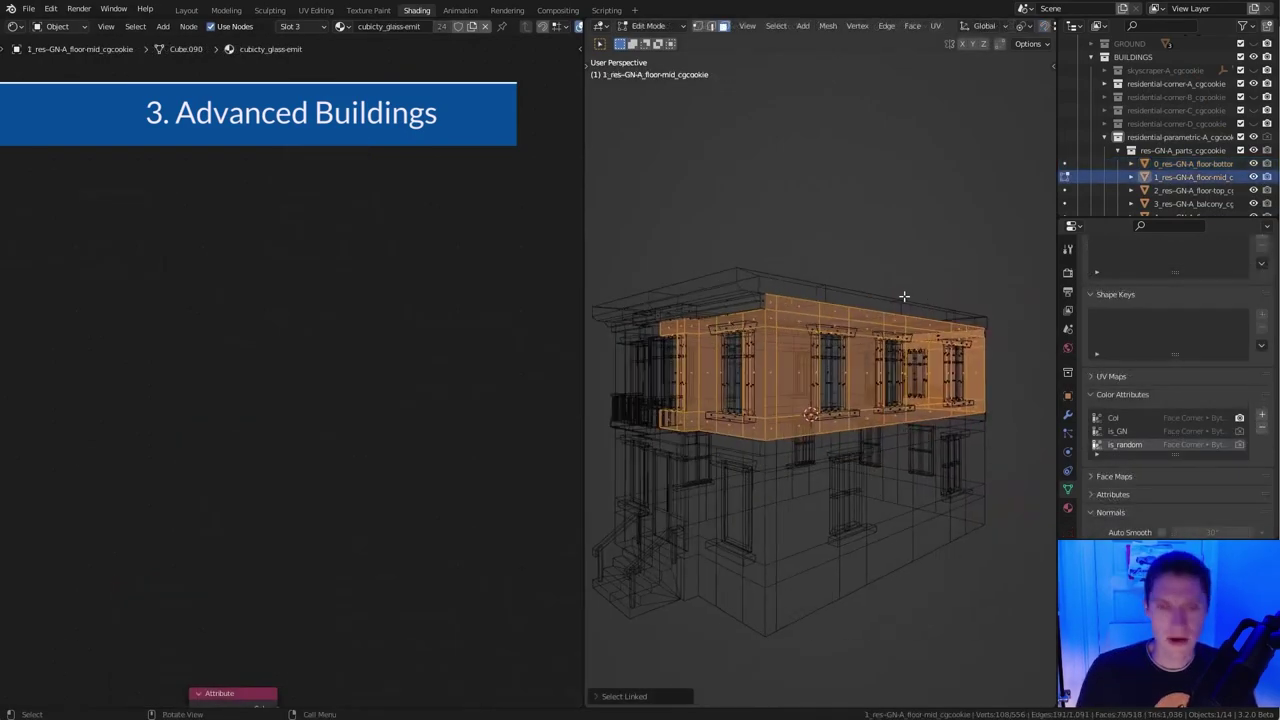
# - Paint in Vertex Paint, return to Object Mode, and shade the view to show building colours
pyautogui.press('z')
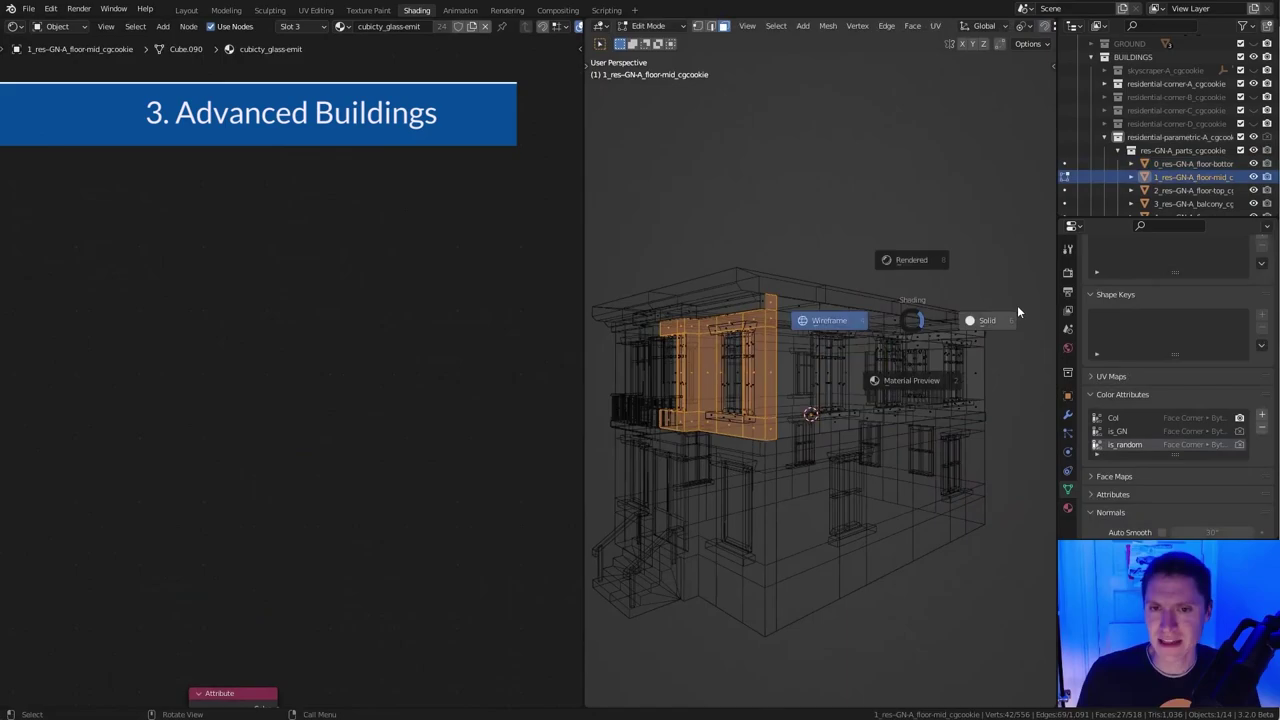
pyautogui.click(1014, 309)
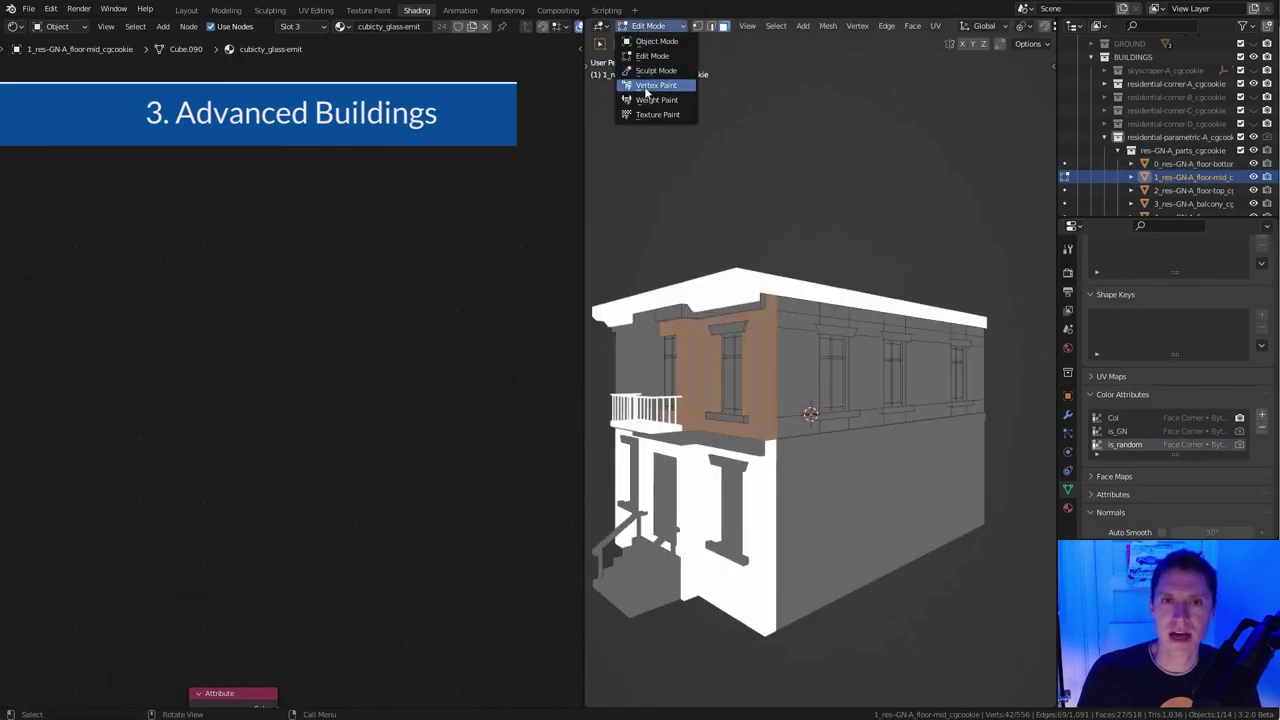
pyautogui.click(650, 85)
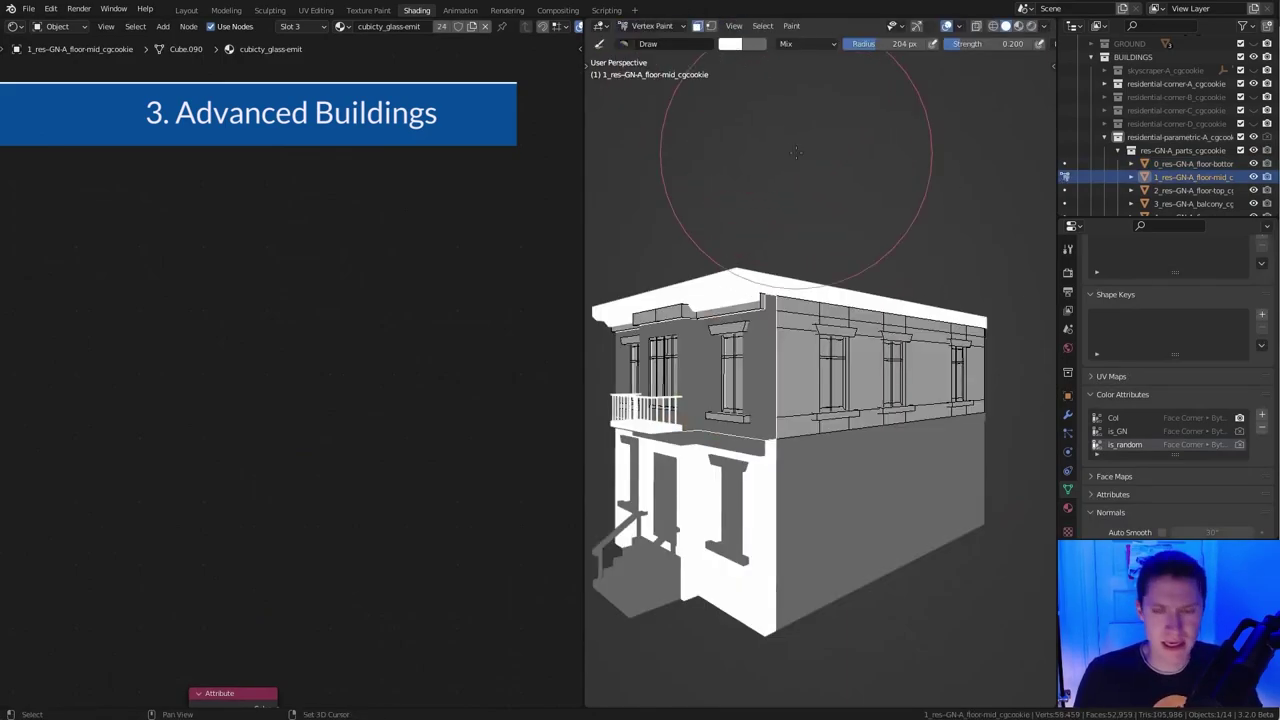
pyautogui.click(650, 26)
pyautogui.click(643, 49)
pyautogui.scroll(-5, 836, 424)
pyautogui.press('z')
pyautogui.click(881, 340)
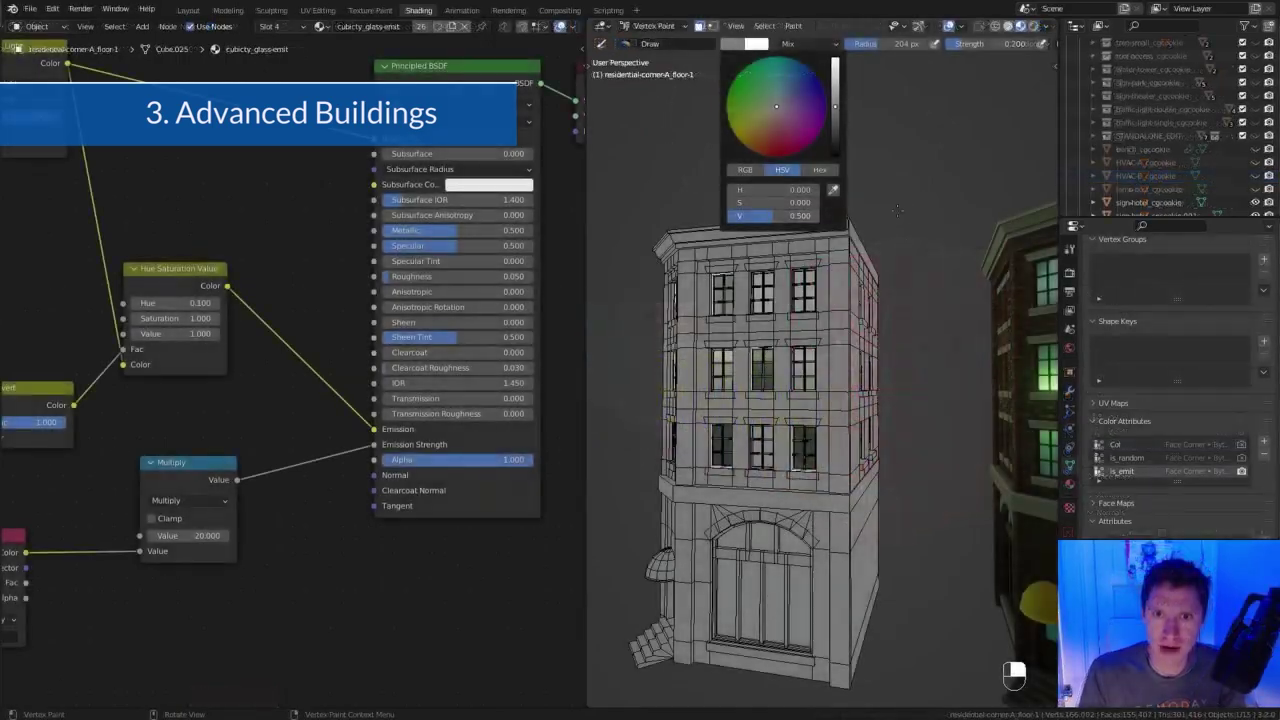
pyautogui.hotkey('shift', 'k')
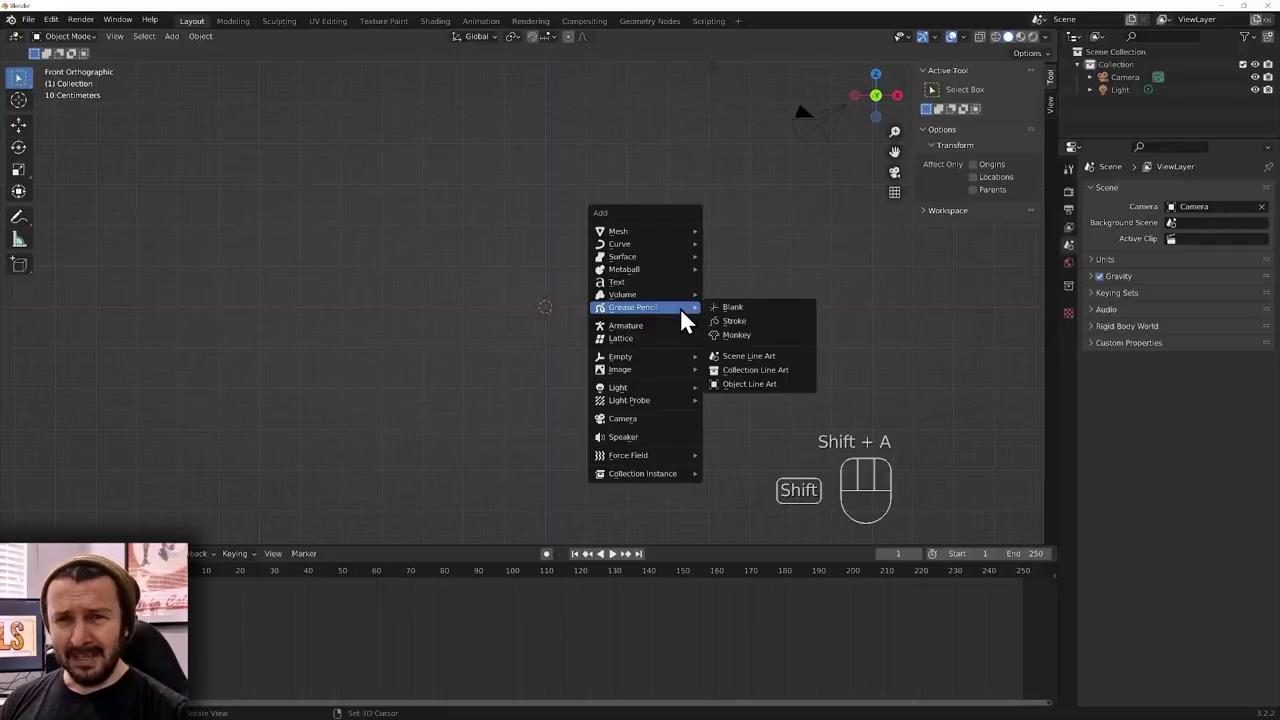
# - Add a Grease Pencil Monkey, select the PageNo objects, and choose the PrismaPalette.jpg palette
pyautogui.click(760, 335)
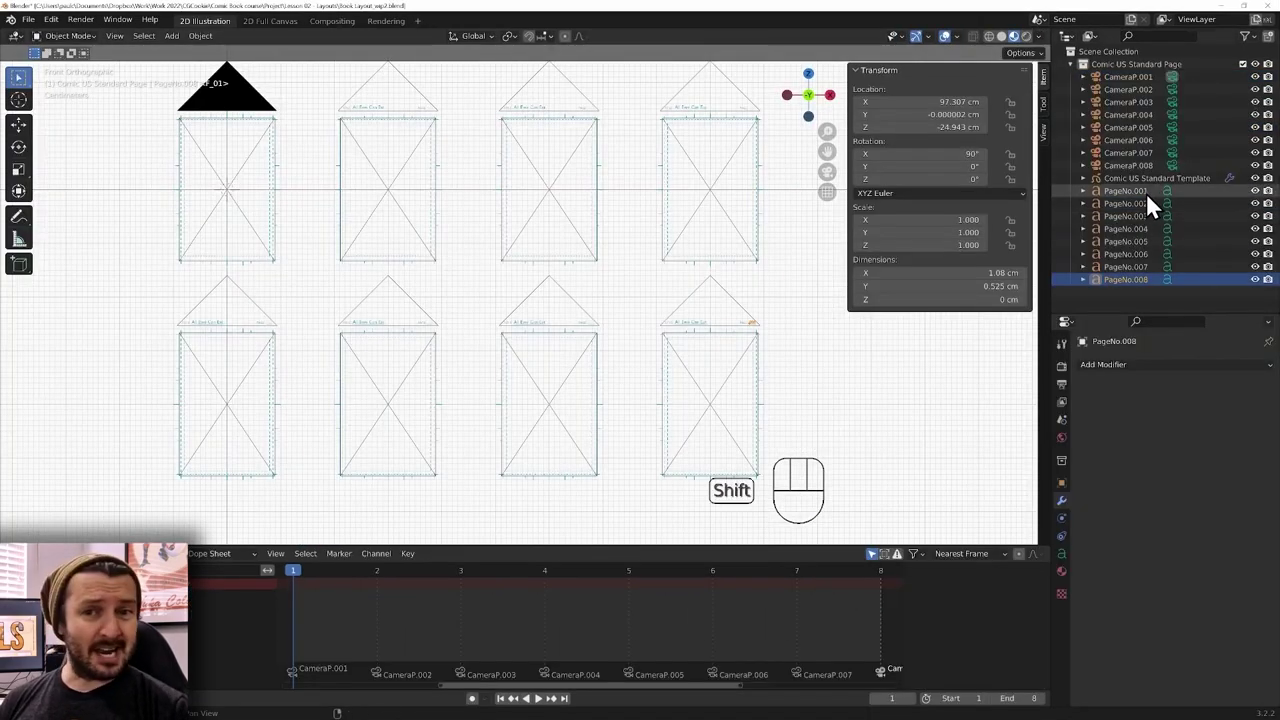
pyautogui.keyDown('shift'); pyautogui.click(1146, 192); pyautogui.keyUp('shift')
pyautogui.rightClick(1138, 191)
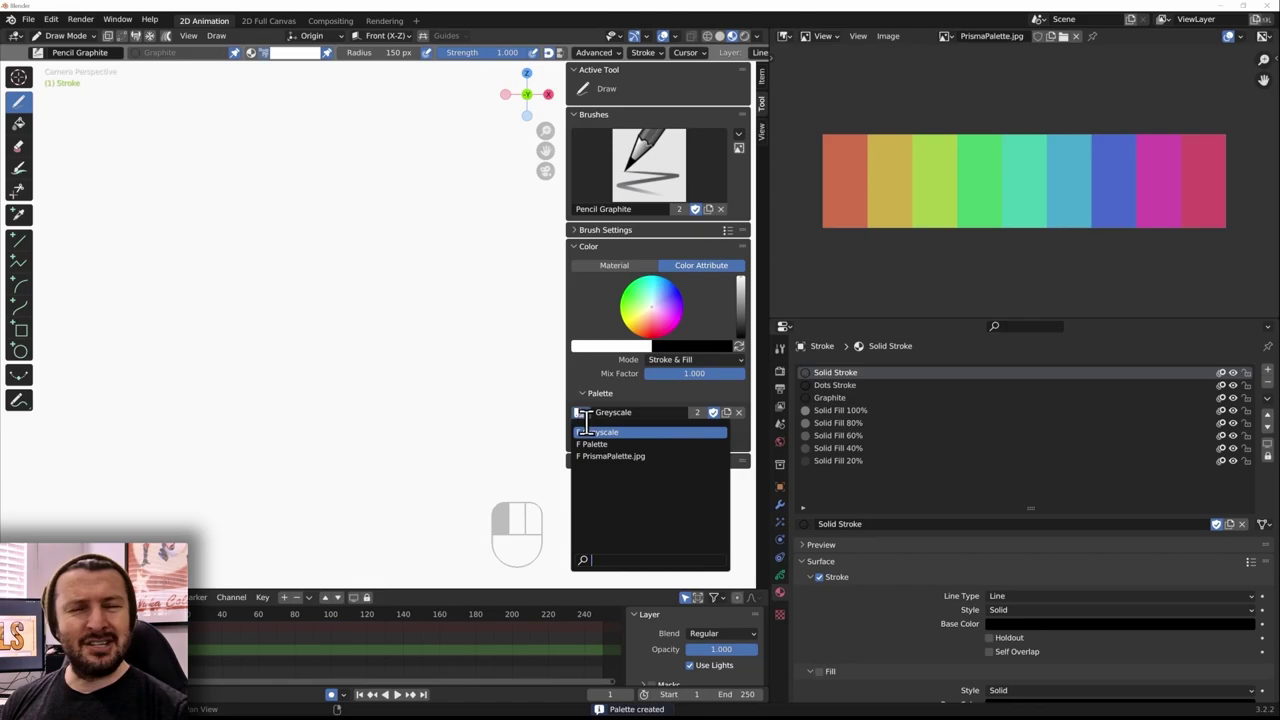
pyautogui.click(631, 456)
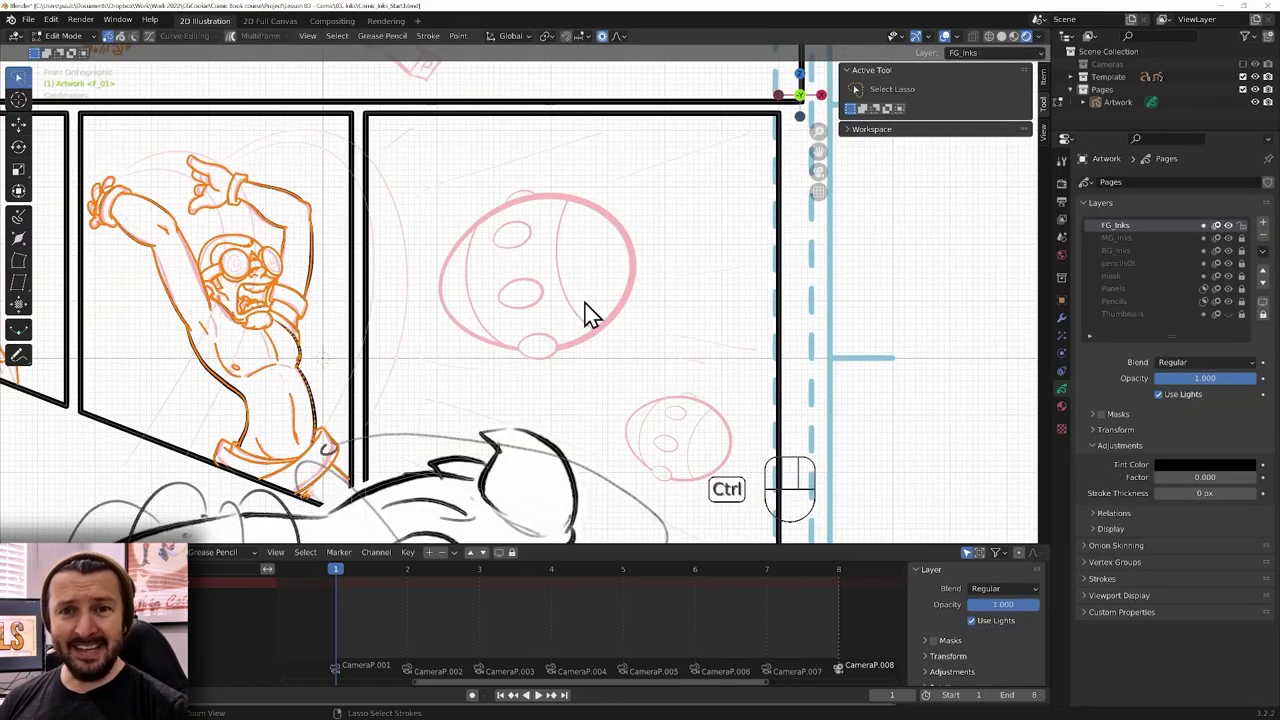
# - Paste the copied Grease Pencil strokes over the sketched figure with Ctrl+V
pyautogui.hotkey('ctrl', 'v')
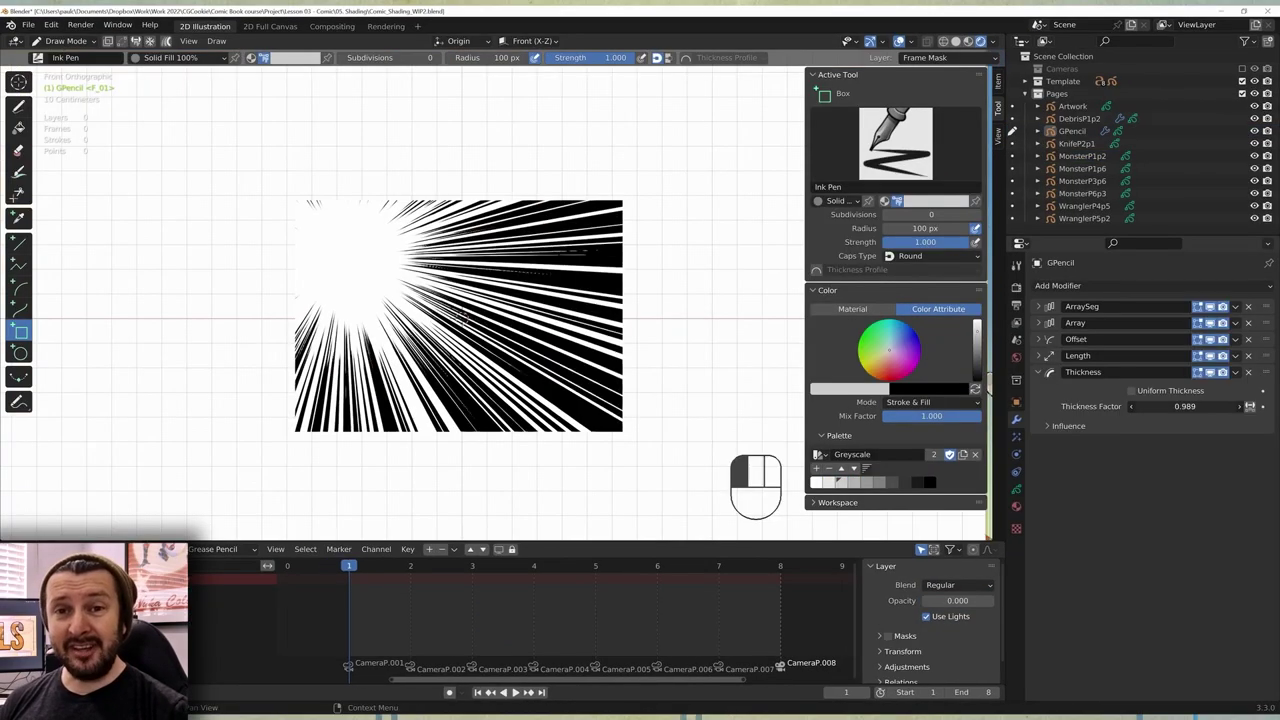